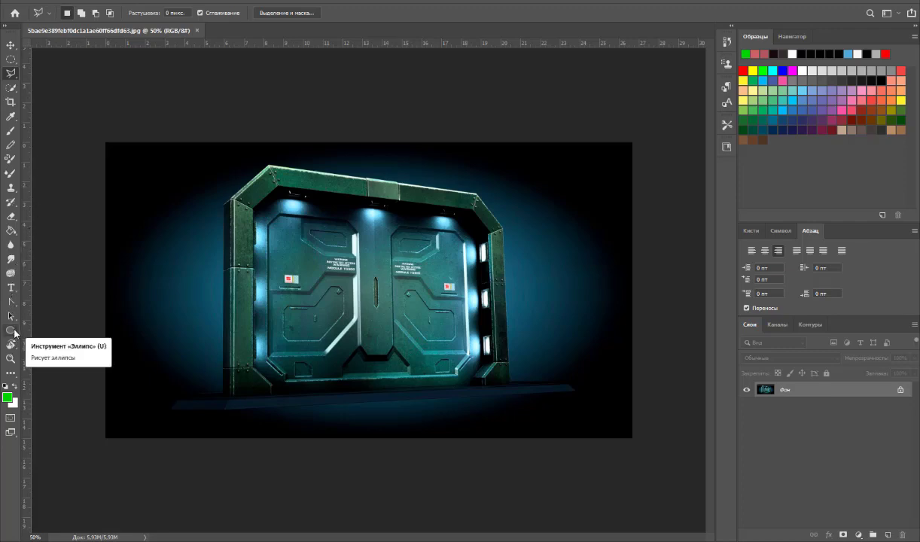
Select the Rectangle tool and set its stroke to red and fill to none.
left_click(15, 335)
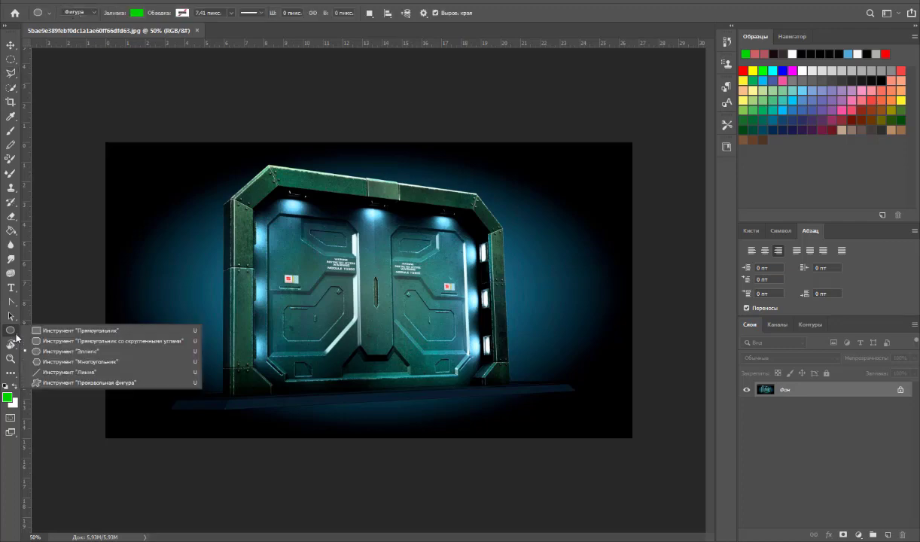
left_click(56, 332)
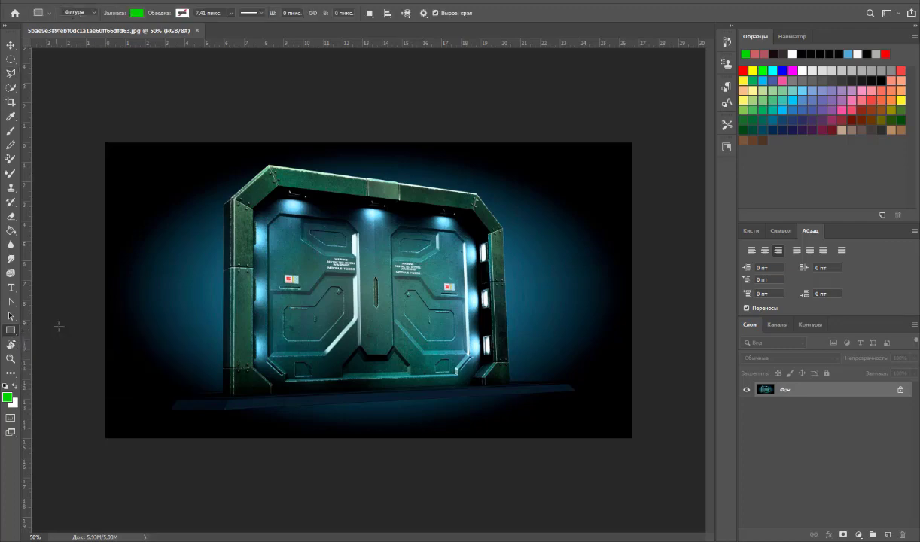
left_click(182, 13)
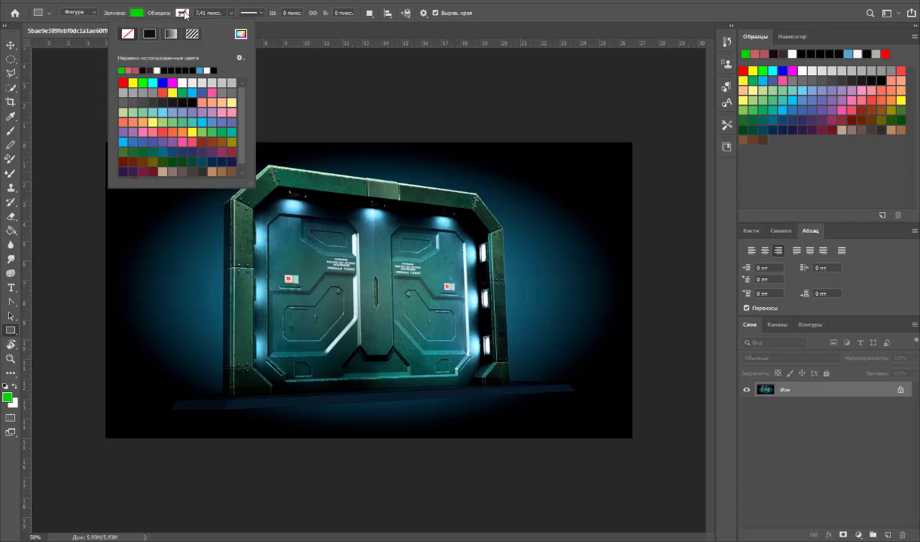
left_click(123, 82)
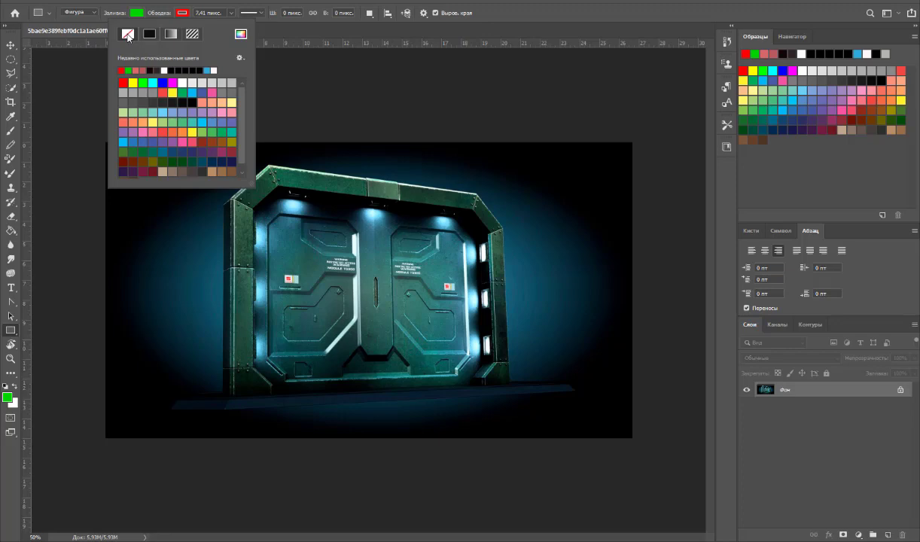
left_click(137, 12)
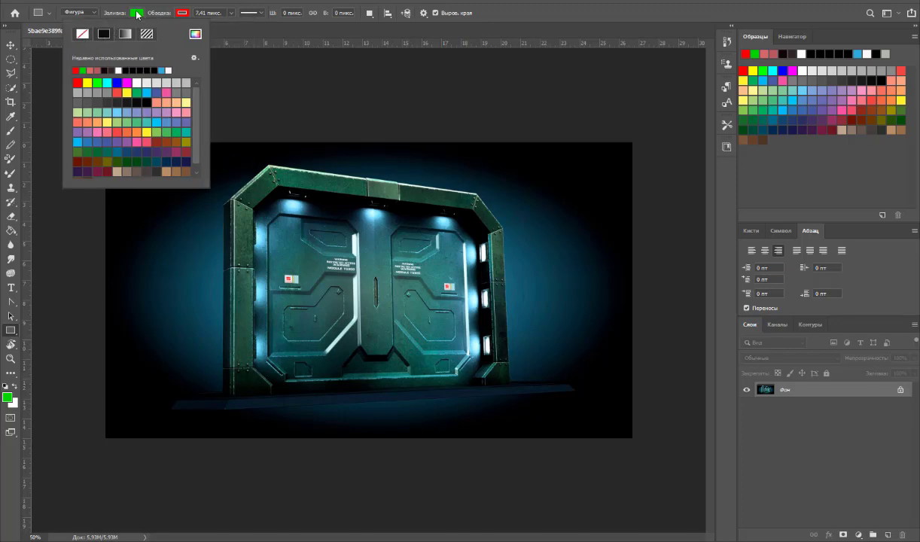
left_click(82, 35)
Draw a red-outlined rectangle and move it over the door.
mouse_move(221, 161)
left_mouse_down()
mouse_move(341, 230)
mouse_move(339, 251)
mouse_move(357, 254)
left_mouse_up()
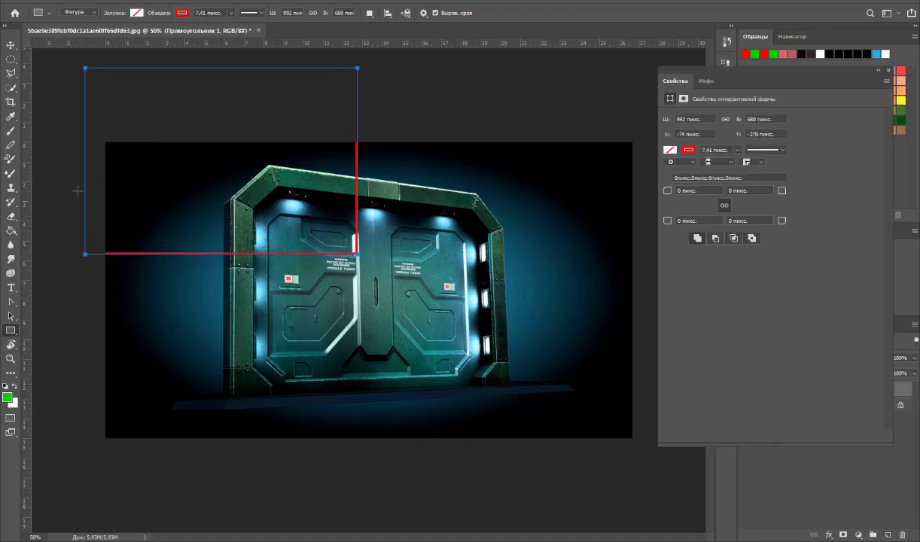
left_click(11, 46)
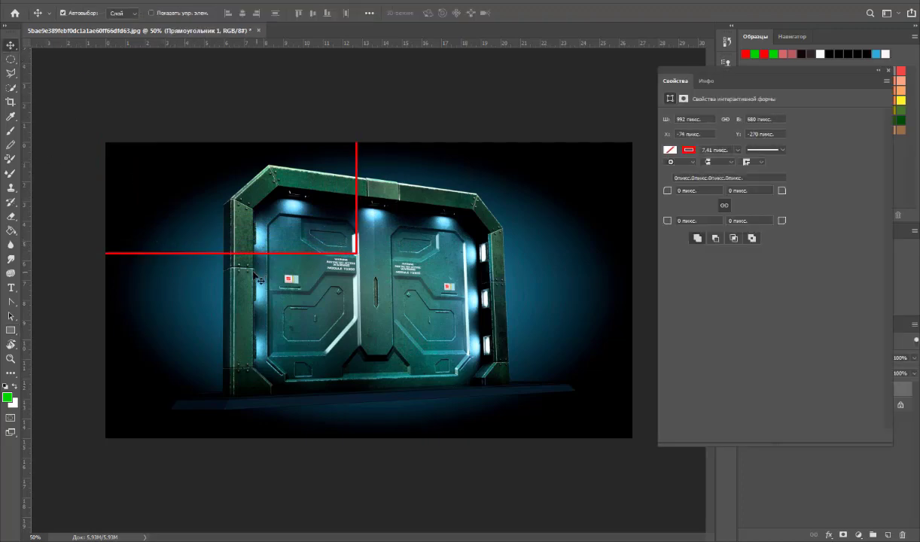
left_click_drag(232, 258, 361, 391)
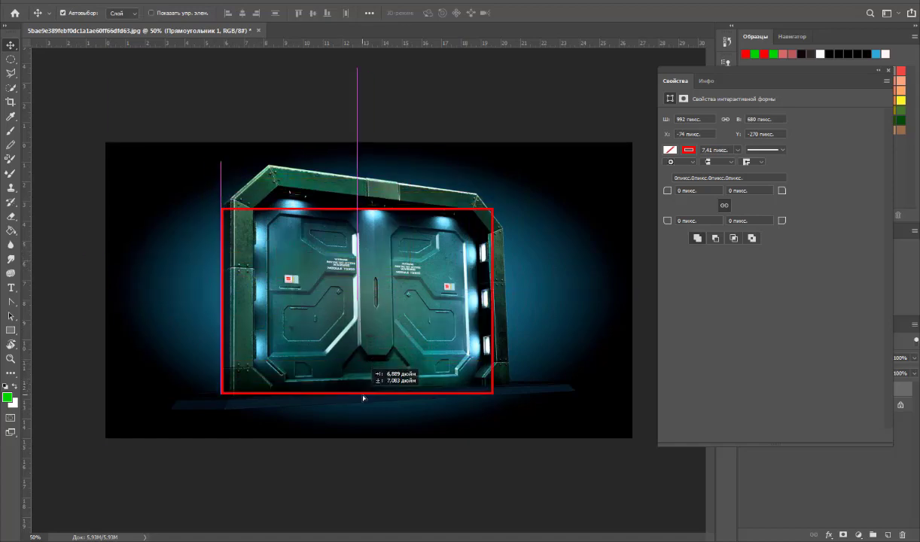
left_click_drag(361, 392, 364, 403)
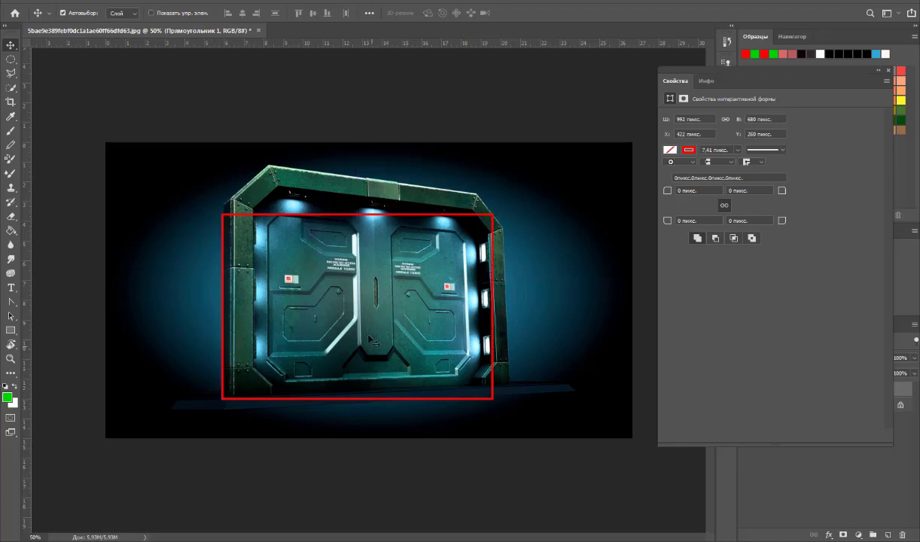
Free Transform the rectangle, enlarging it up and right to reach the door's top edge.
left_click(72, 2)
left_click(80, 224)
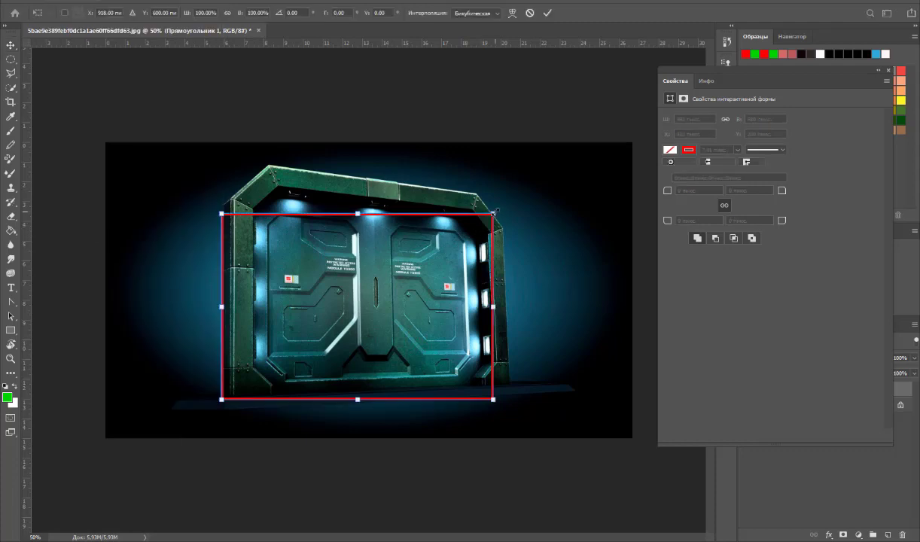
left_click_drag(493, 214, 512, 192)
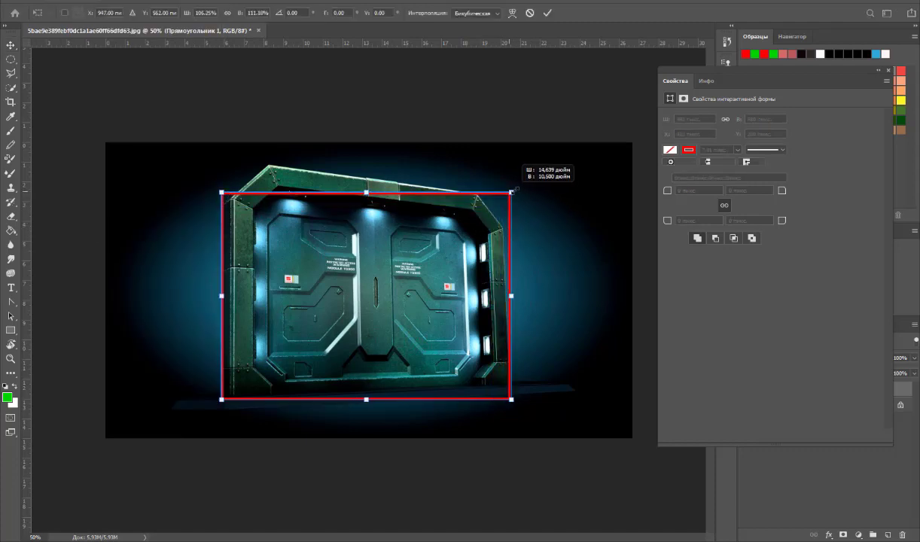
left_click_drag(512, 191, 514, 160)
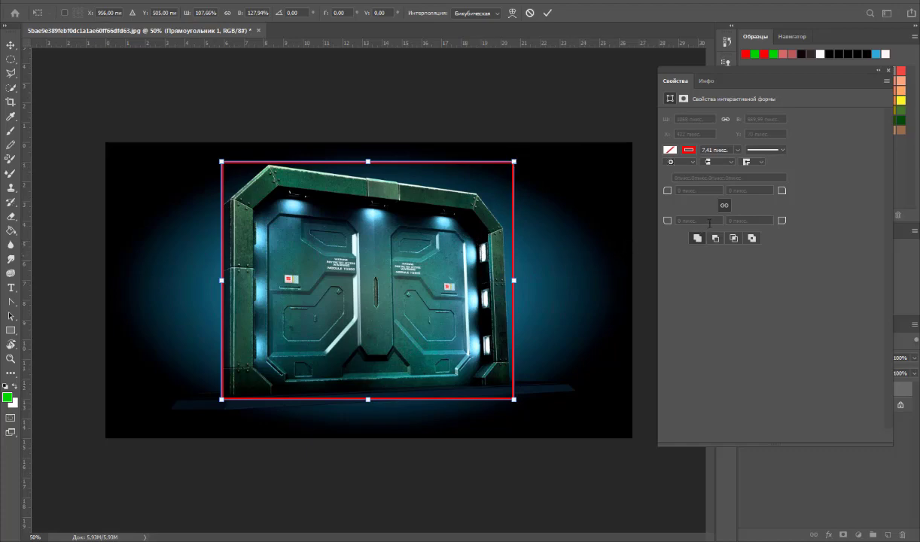
Close the Properties panel, unlock the Background door layer, and start Distort on it.
left_click(889, 71)
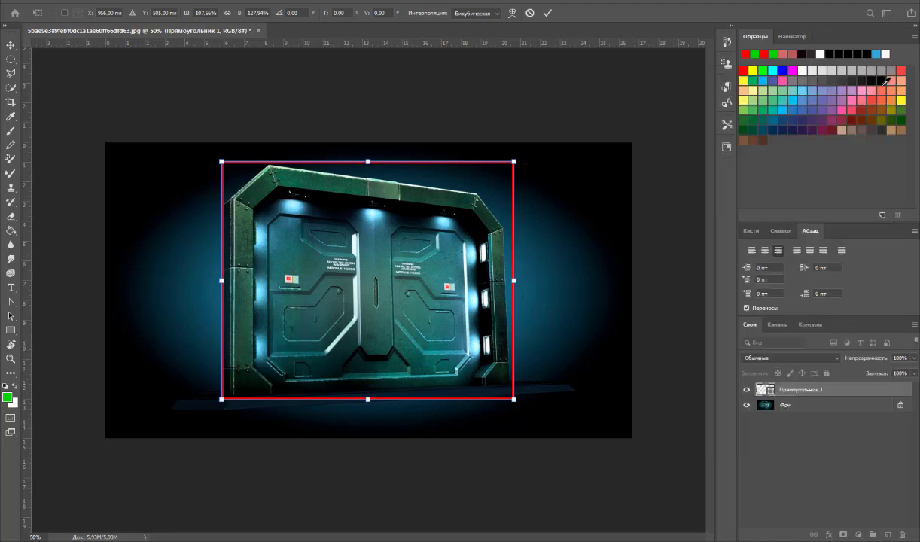
left_click(901, 405)
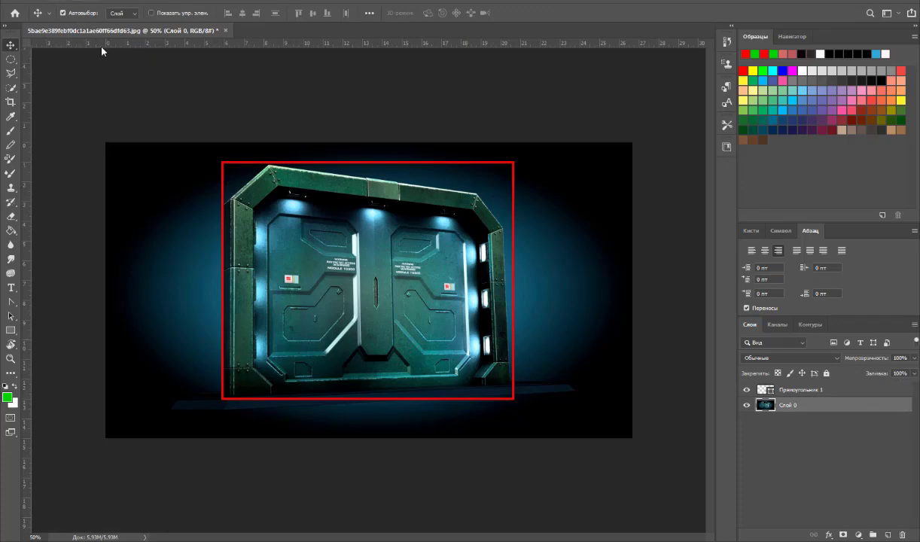
left_click(64, 1)
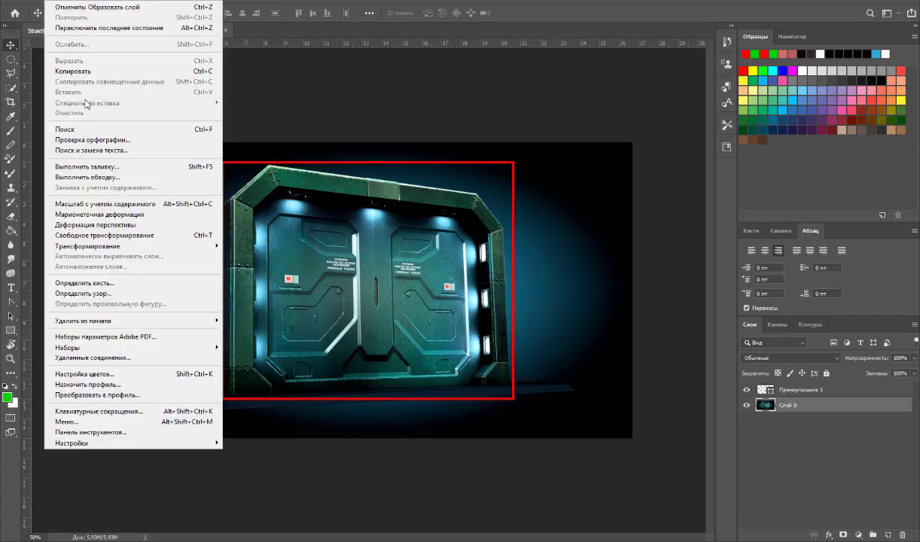
mouse_move(87, 246)
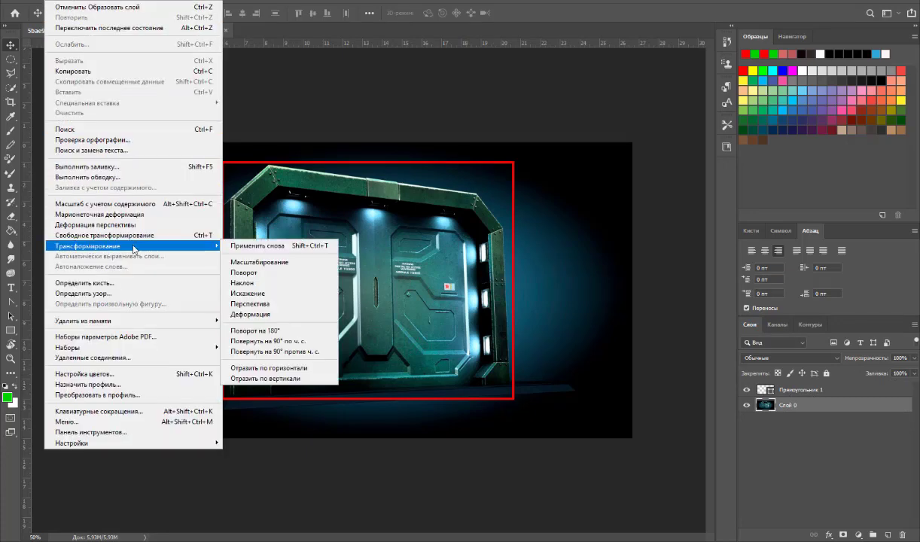
left_click(241, 293)
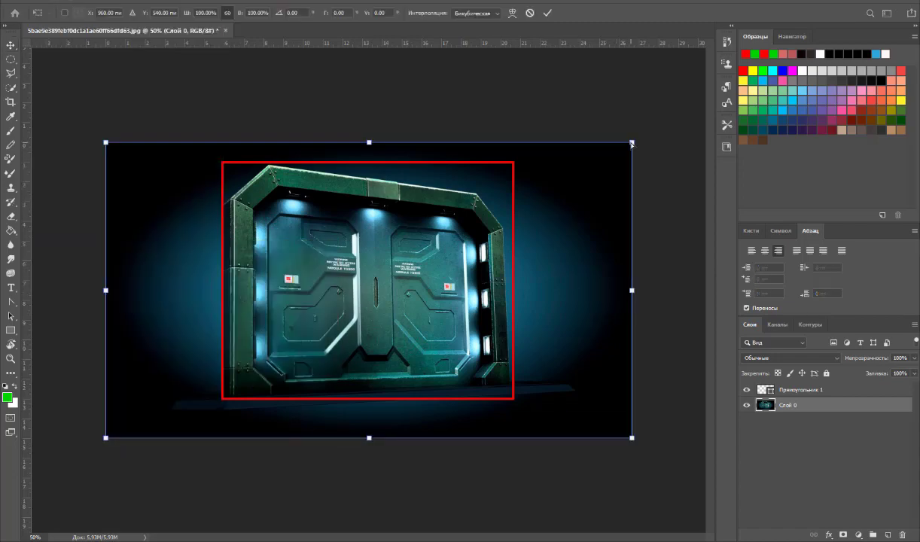
Distort the photo's four corners until the door sits squarely inside the red rectangle, then commit.
left_click_drag(631, 143, 655, 64)
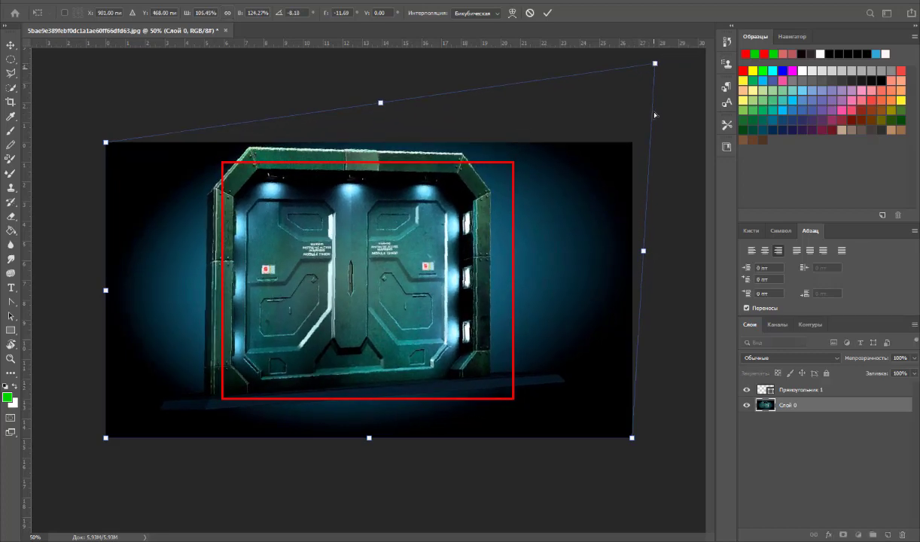
left_click_drag(632, 438, 653, 476)
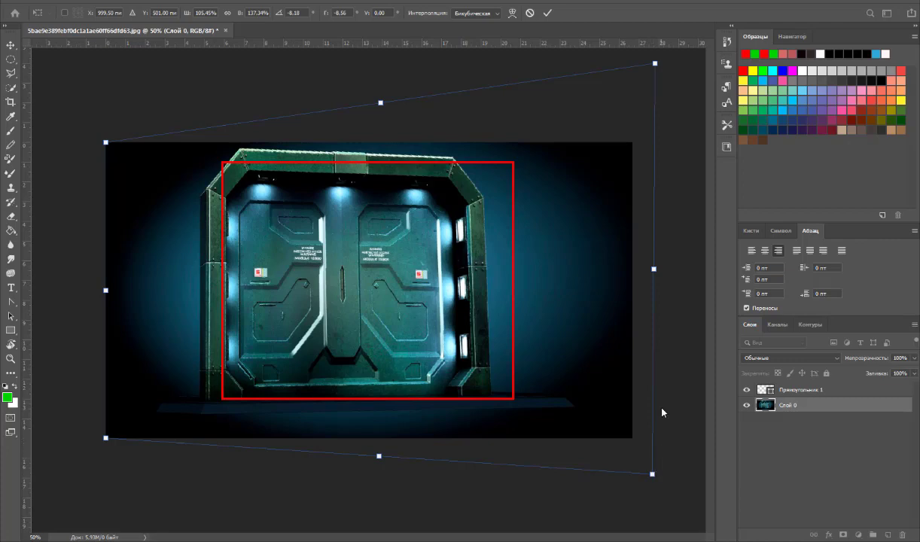
left_click_drag(654, 268, 680, 273)
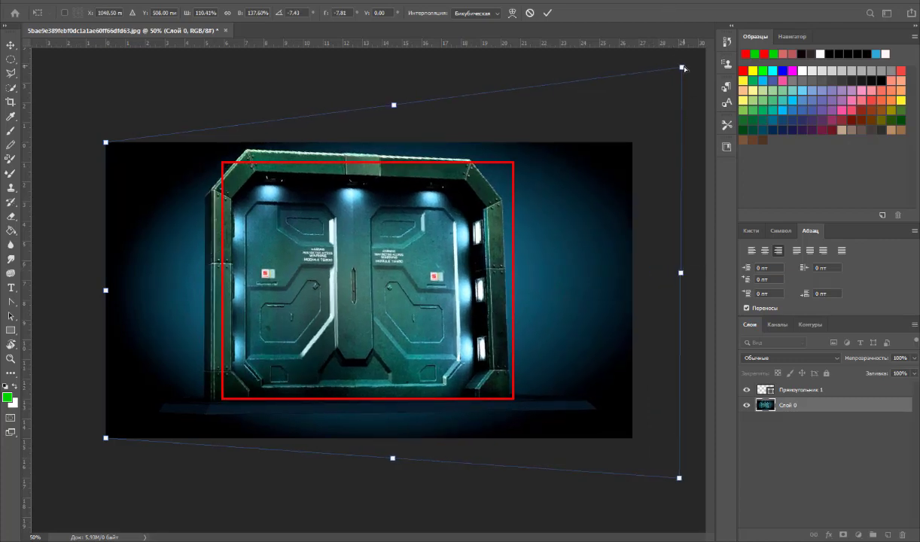
left_click_drag(683, 68, 695, 74)
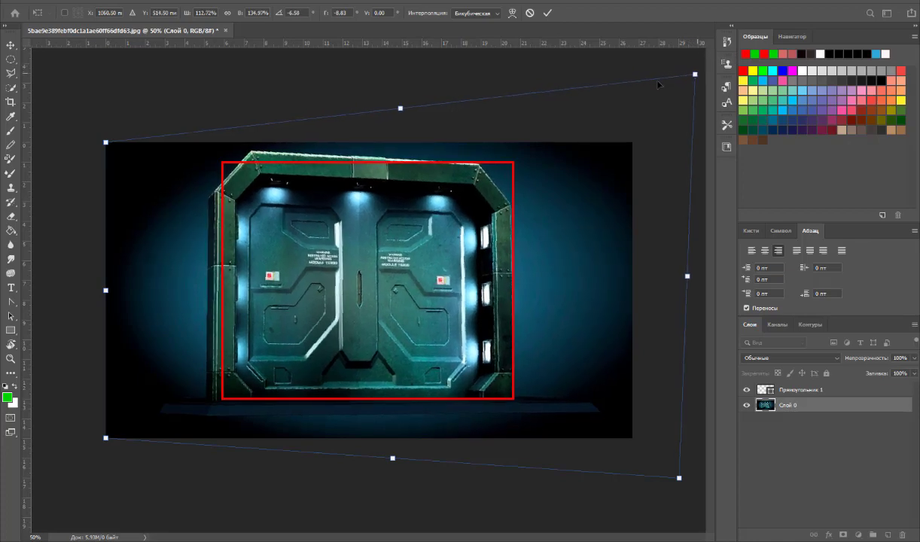
left_click_drag(109, 148, 118, 165)
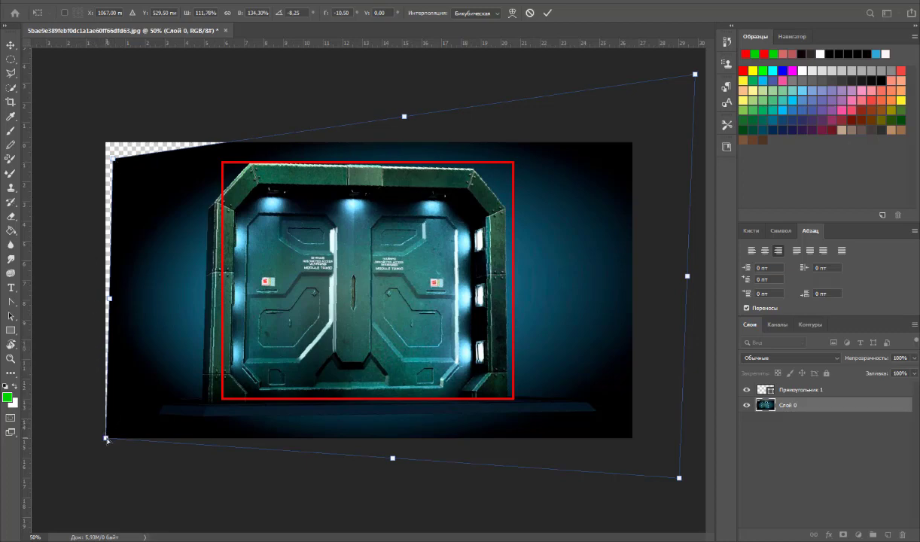
left_click_drag(106, 440, 139, 436)
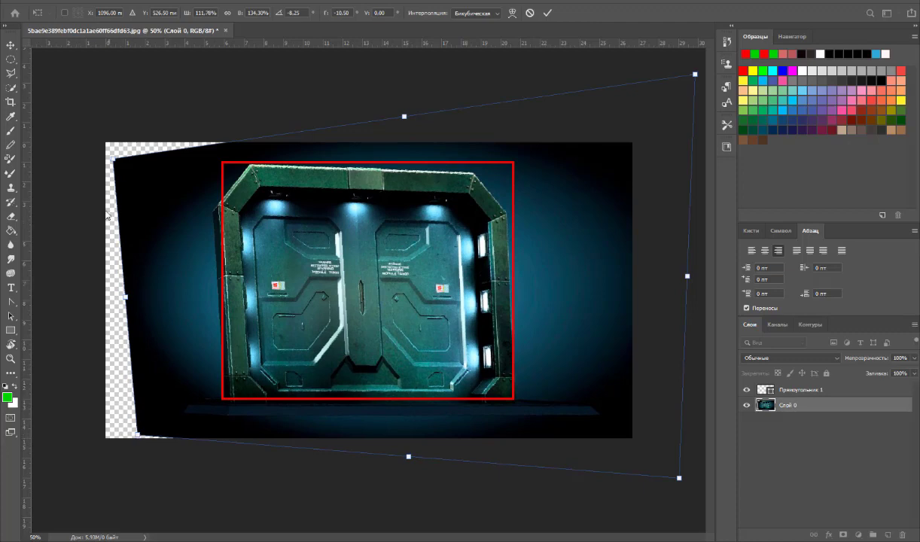
left_click_drag(114, 159, 128, 156)
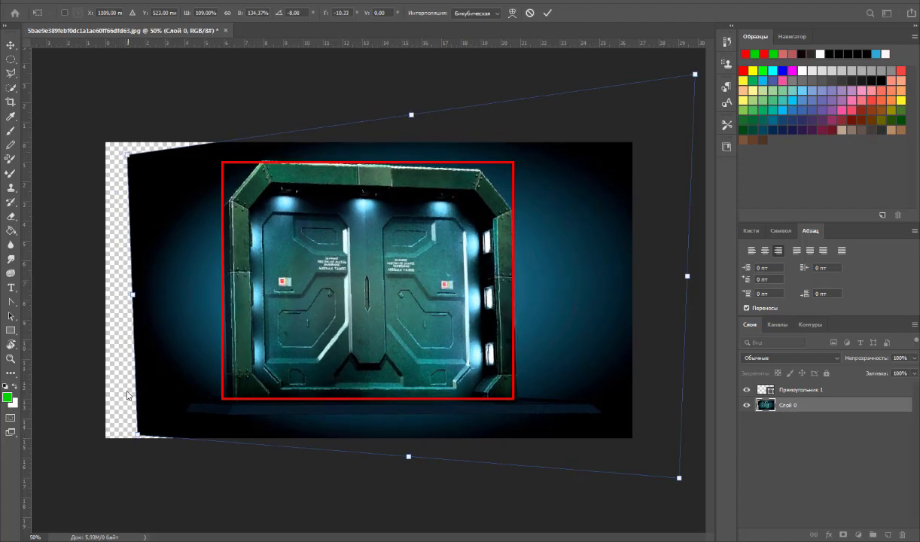
left_click_drag(139, 436, 135, 434)
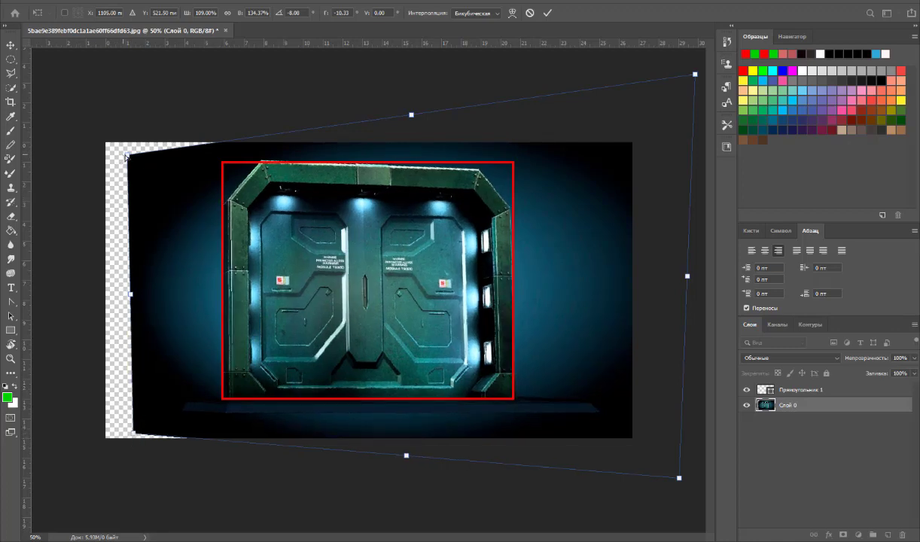
left_click_drag(128, 155, 128, 159)
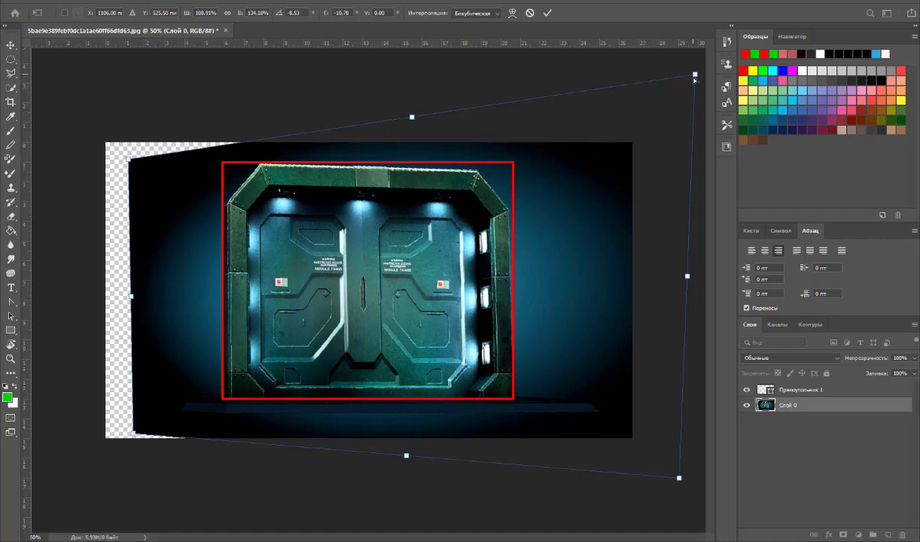
left_click_drag(694, 76, 718, 58)
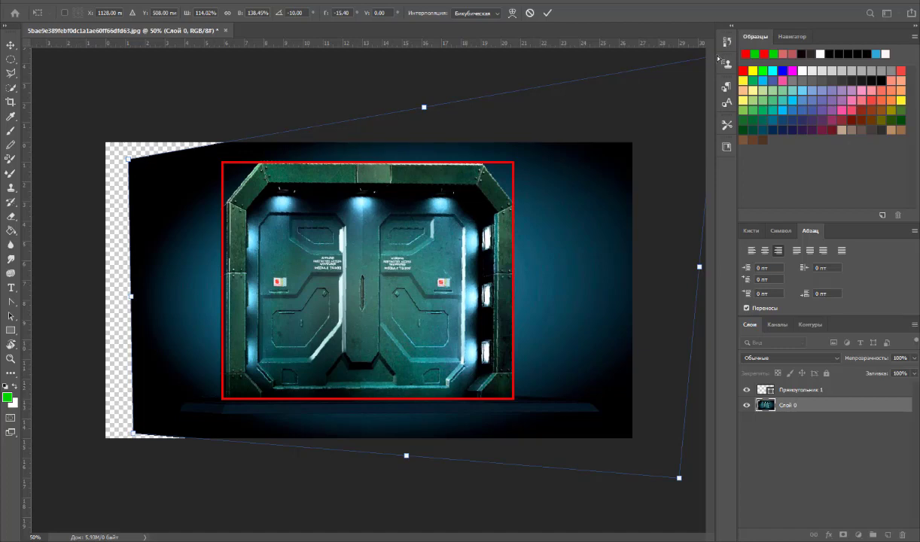
left_click(10, 45)
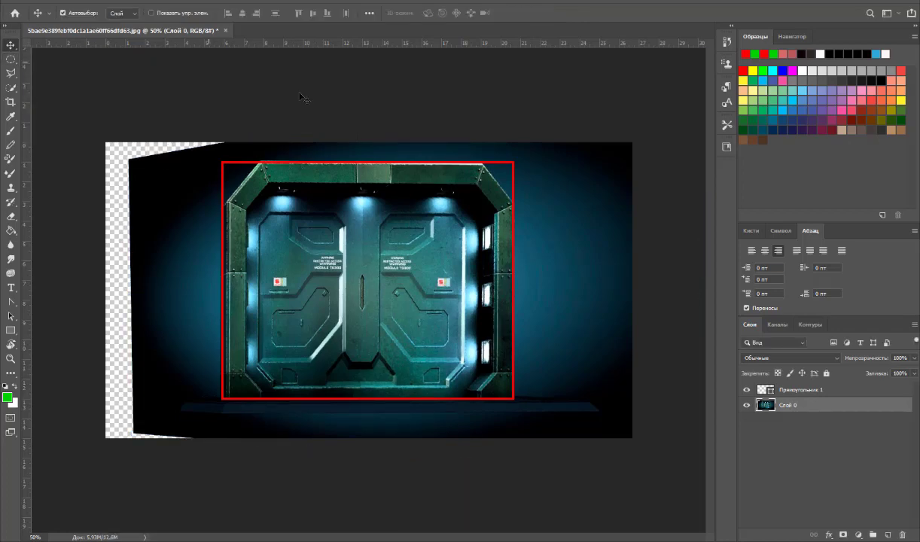
Hide the red rectangle and Paint Bucket the transparent left strip black, undoing the stray fill.
left_click(747, 390)
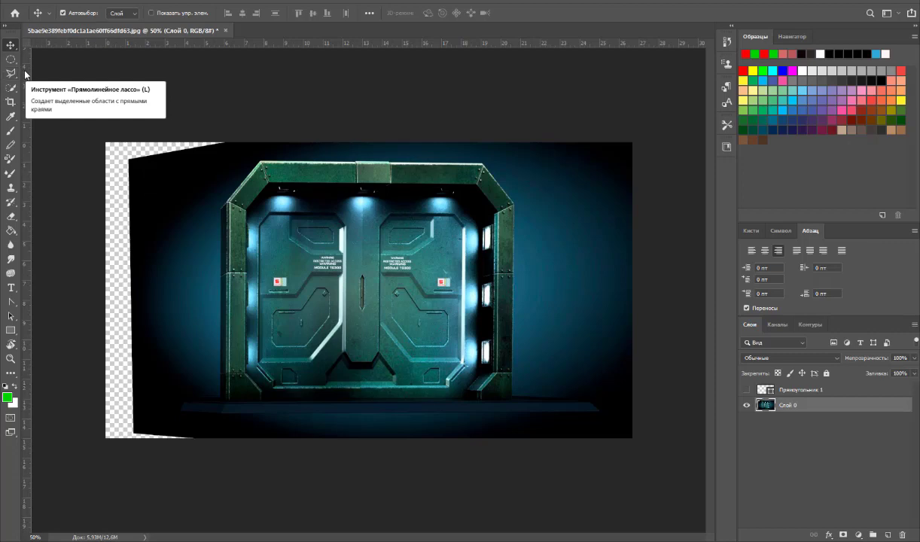
left_click(11, 233)
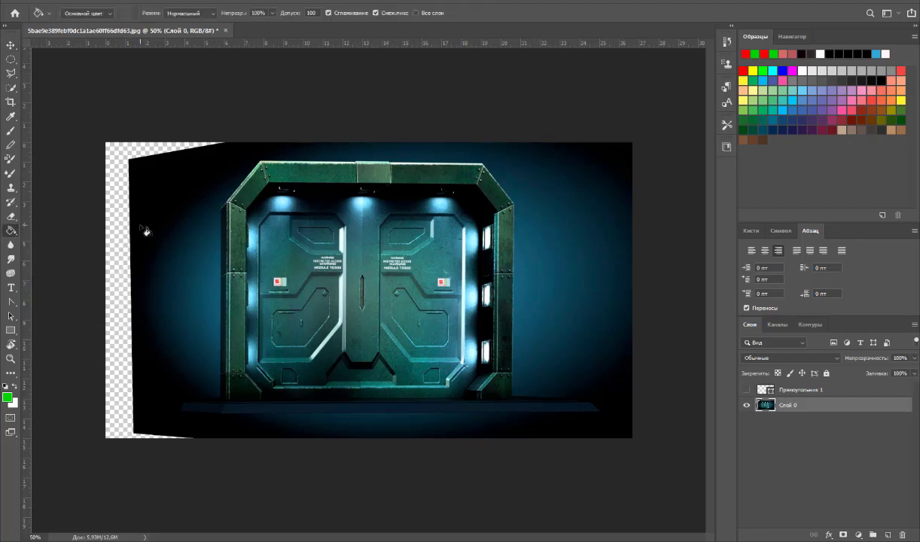
left_click(137, 188, "alt")
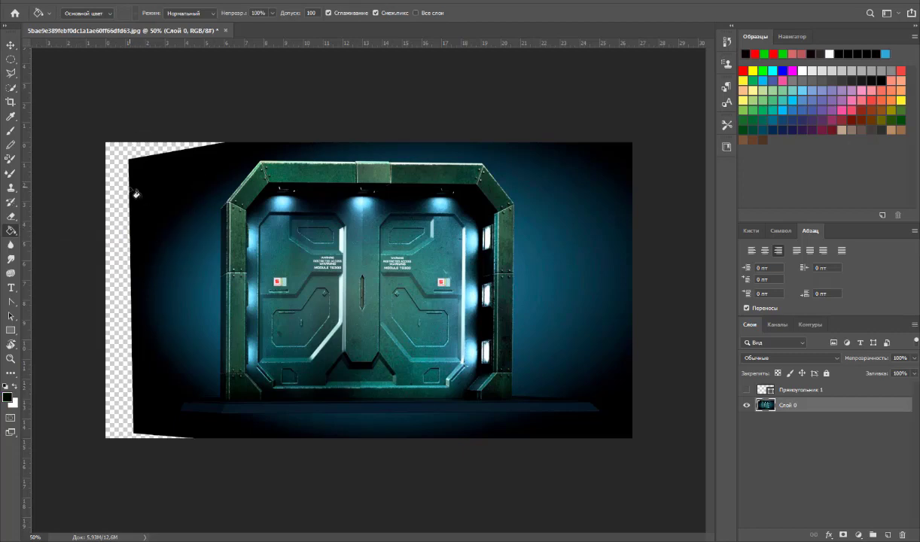
left_click(121, 188)
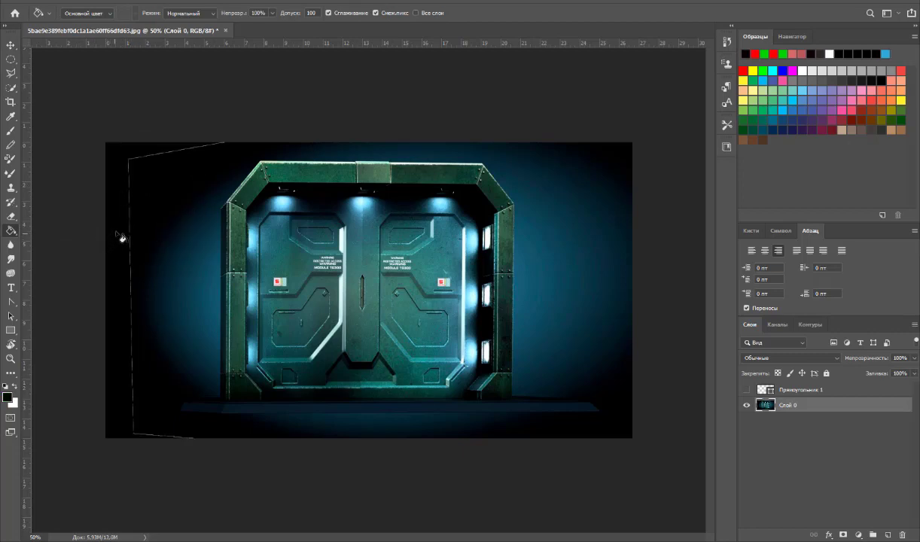
left_click(135, 208)
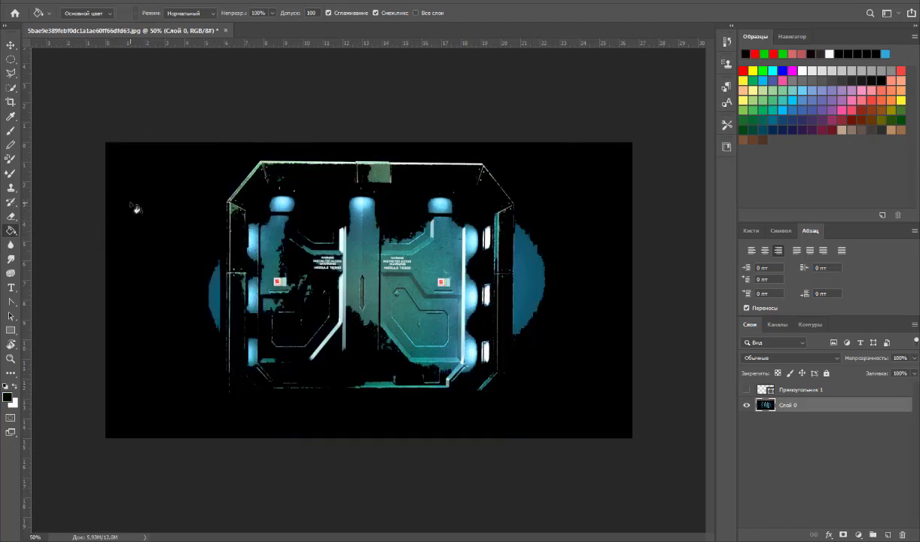
key("ctrl+z")
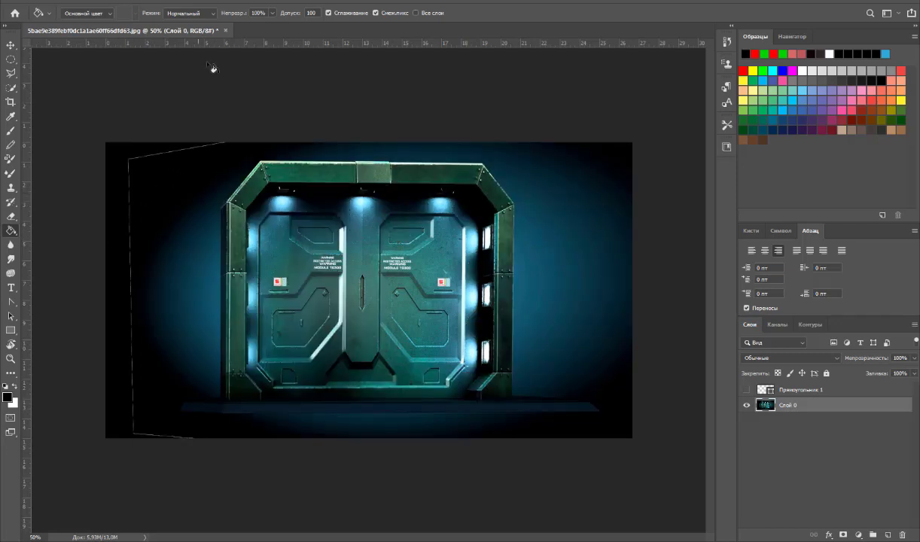
Paint over the white outline at the left edge with a 47 px black brush.
left_click(11, 132)
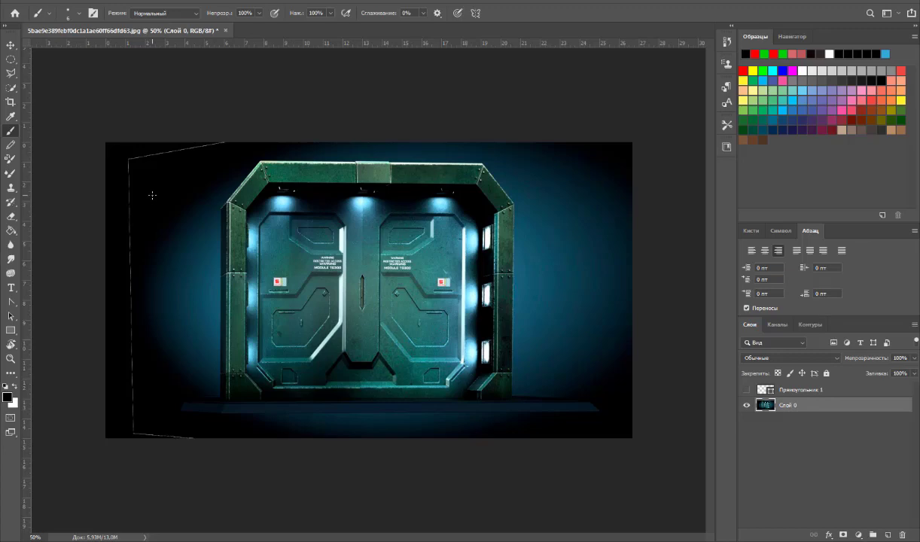
left_click(79, 15)
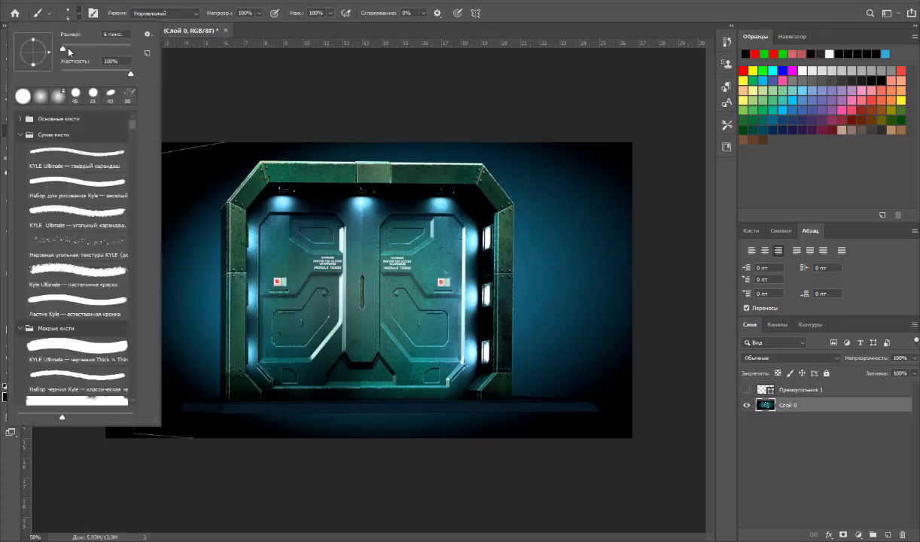
left_click_drag(63, 48, 76, 48)
left_click(188, 159)
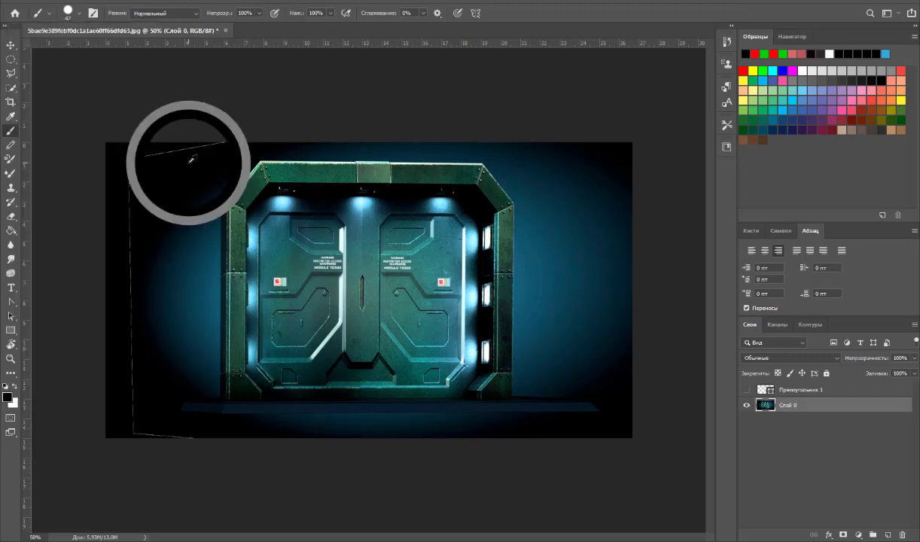
mouse_move(224, 143)
left_mouse_down()
mouse_move(132, 164)
mouse_move(129, 418)
mouse_move(133, 433)
mouse_move(194, 444)
left_mouse_up()
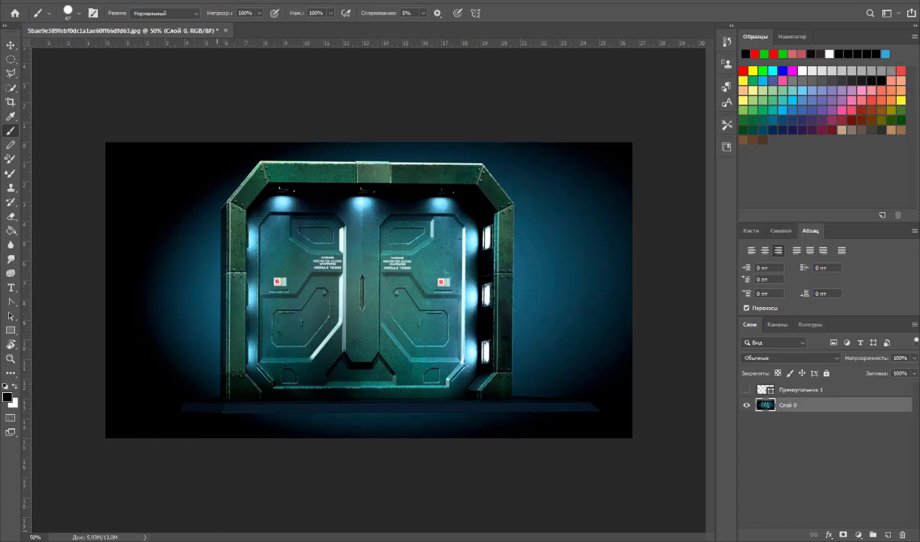
left_click(35, 2)
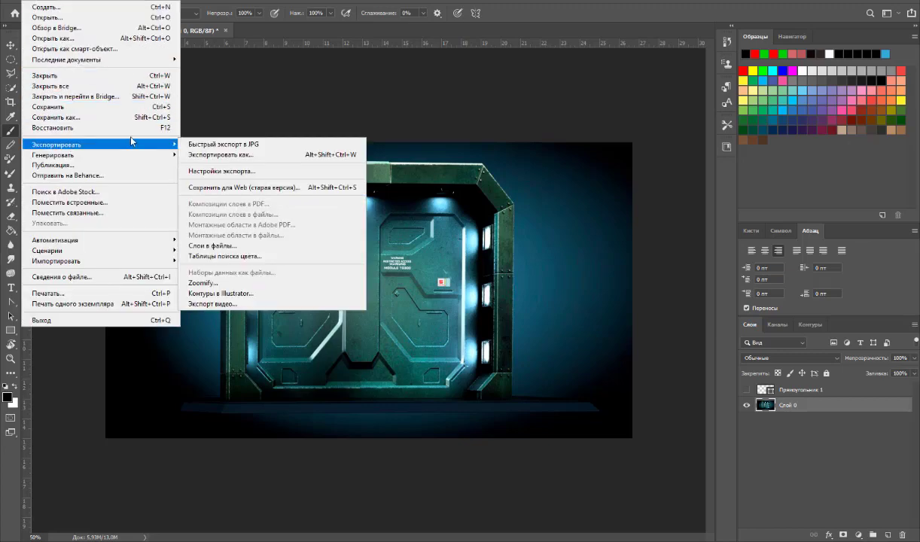
mouse_move(57, 143)
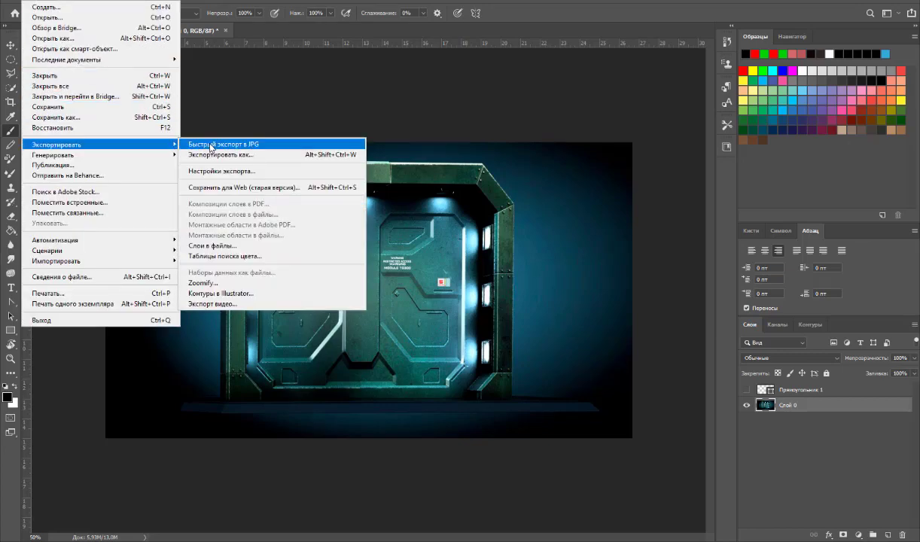
Quick-export a JPG to the desktop named 'референс ворота' instead of overwriting the original.
left_click(210, 147)
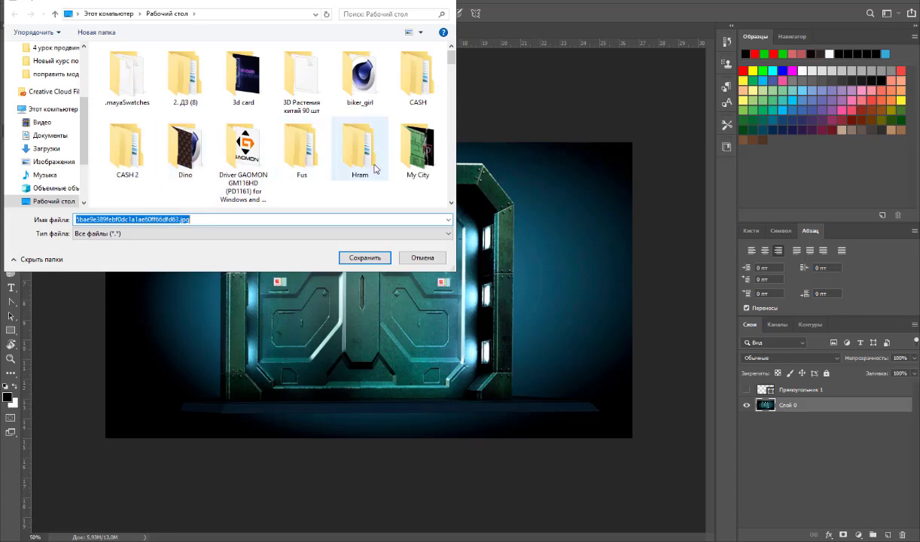
left_click(350, 257)
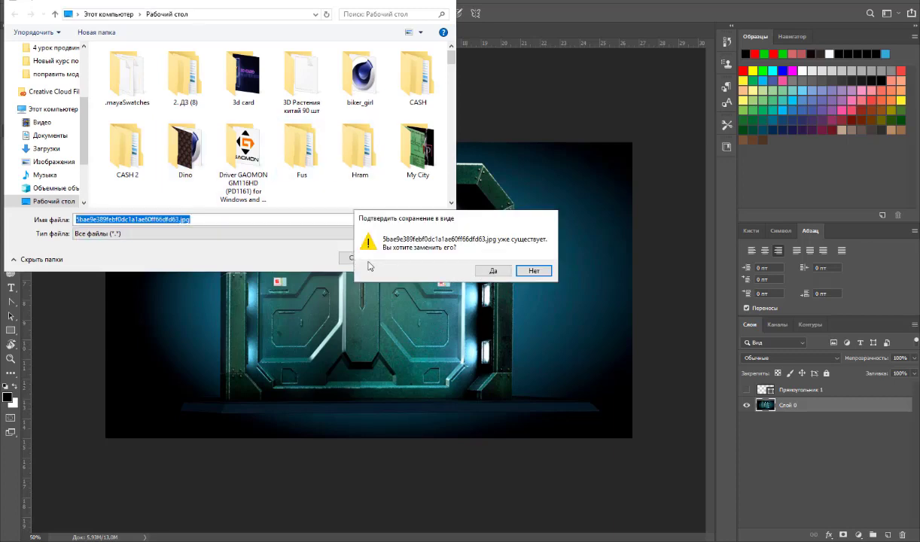
left_click(530, 270)
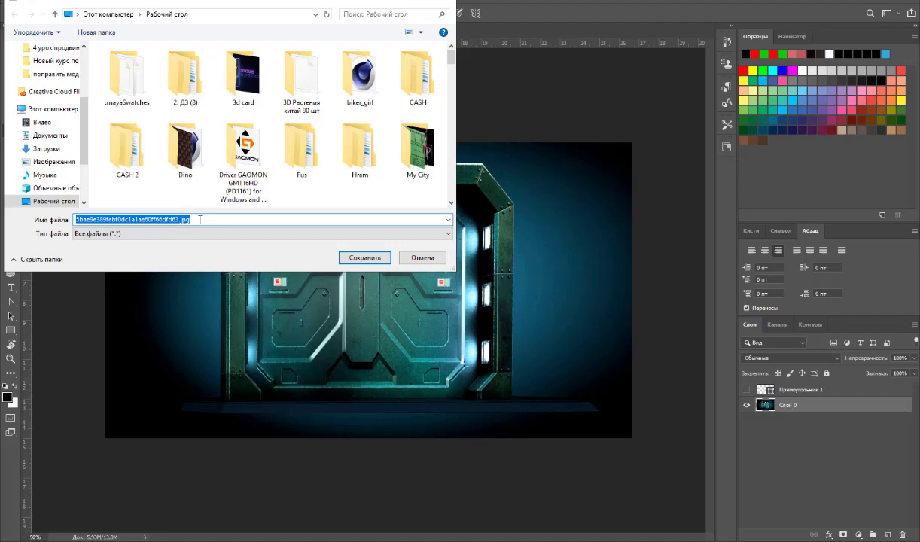
type("референс ворота")
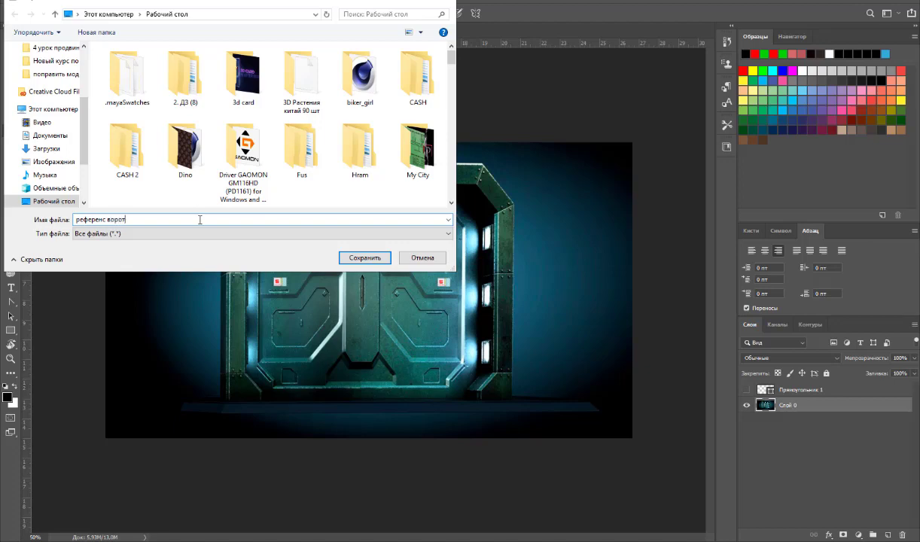
left_click(364, 258)
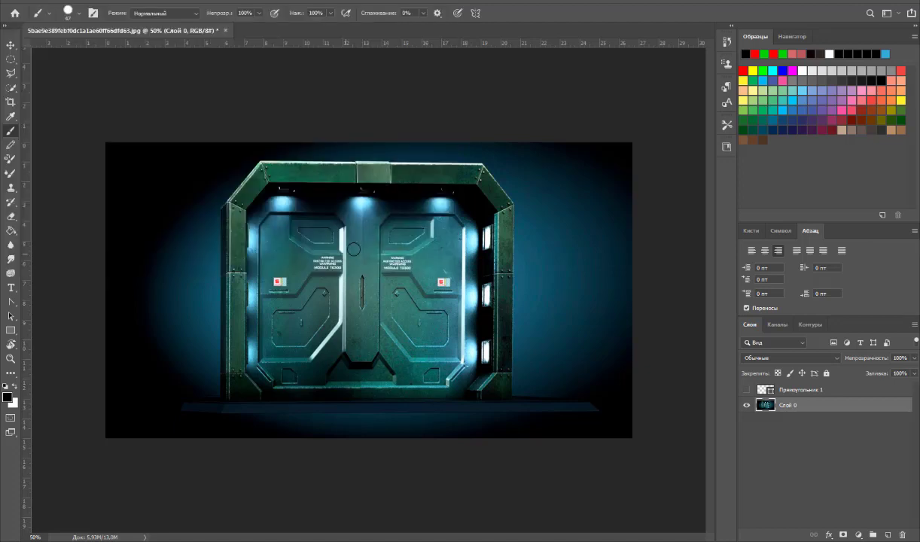